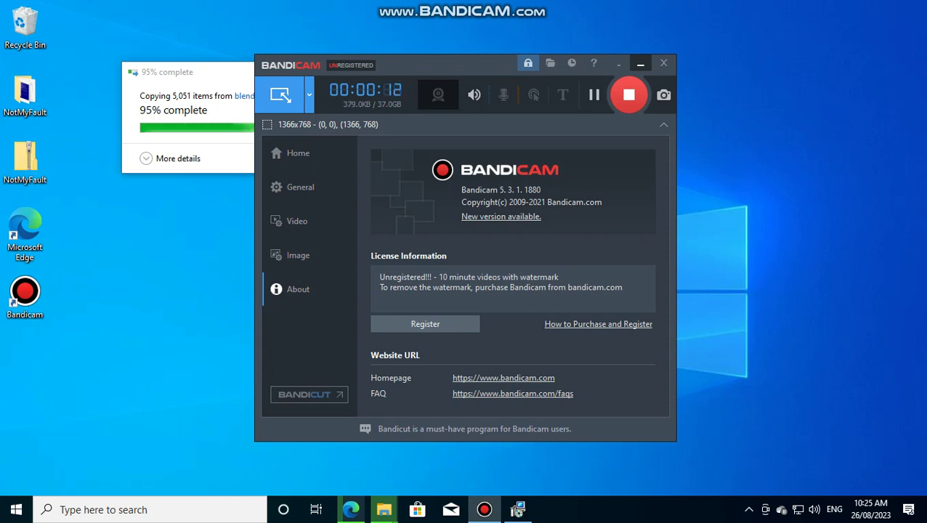
Delete the zipped NotMyFault folder from the desktop and move the Microsoft Edge and Bandicam shortcuts up into the gap
{"action": "left_click", "coordinate": [640, 64]}
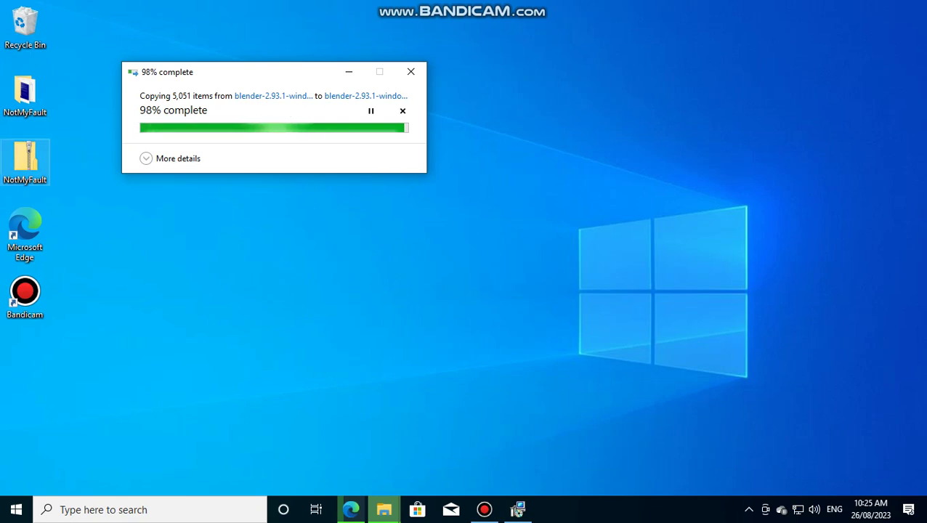
{"action": "left_click", "coordinate": [25, 161]}
{"action": "right_click", "coordinate": [14, 177]}
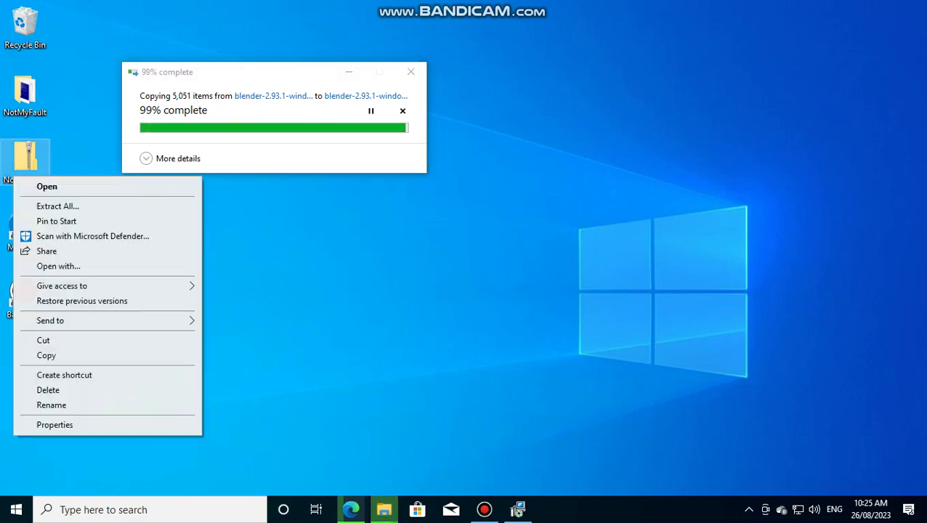
{"action": "mouse_move", "coordinate": [50, 321]}
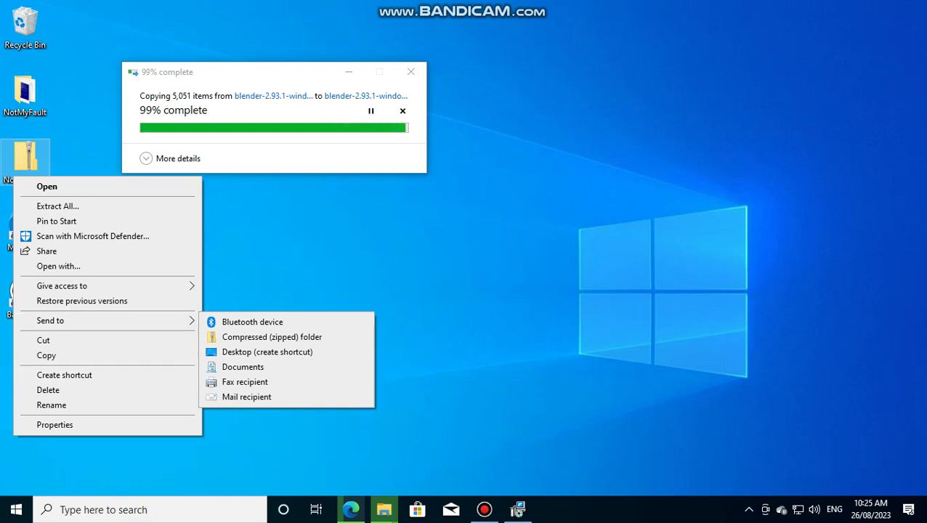
{"action": "left_click", "coordinate": [48, 390]}
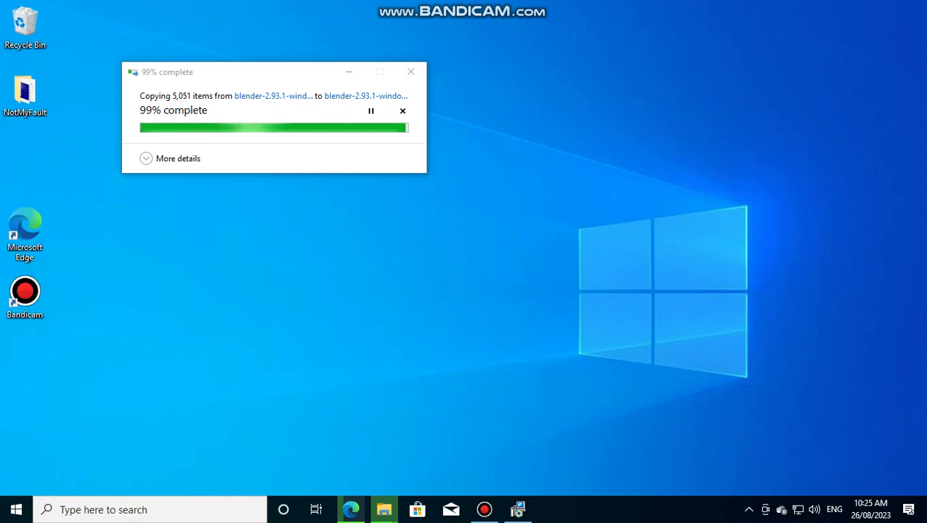
{"action": "left_click_drag", "start_coordinate": [25, 232], "coordinate": [27, 164]}
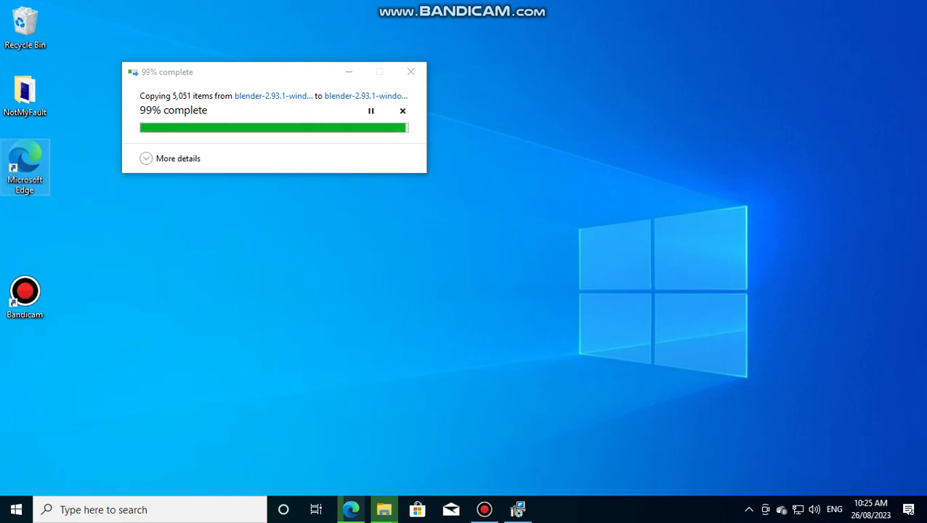
{"action": "left_click_drag", "start_coordinate": [25, 294], "coordinate": [25, 228]}
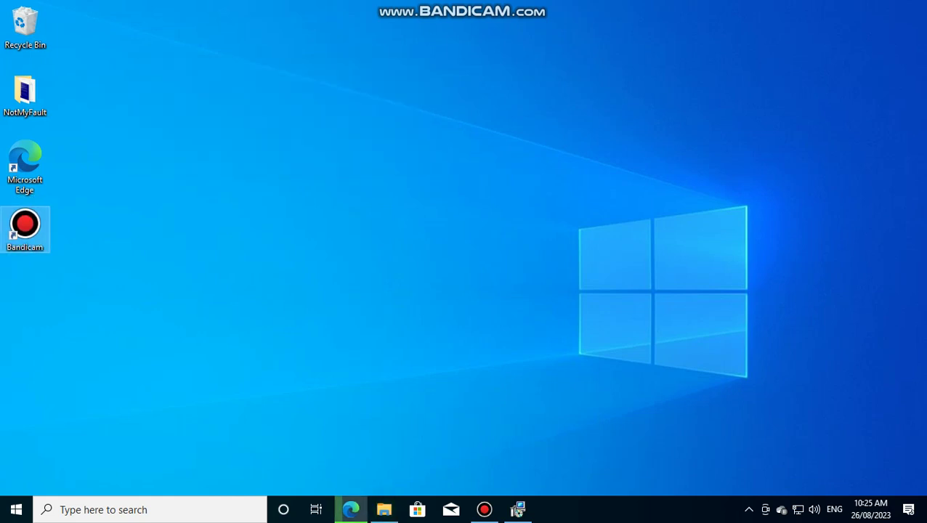
Copy the blender application from the open blender-2.93.1-windows-x64 archive folder to the desktop
{"action": "mouse_move", "coordinate": [351, 510]}
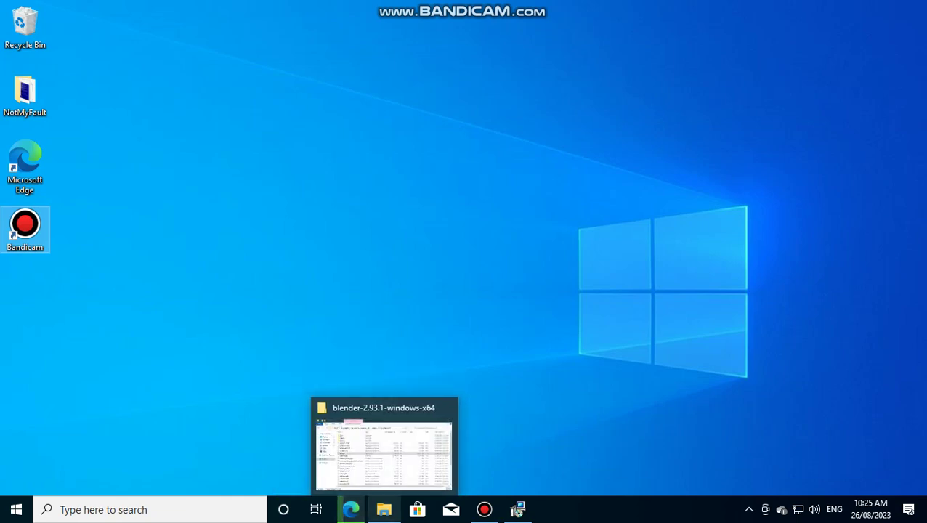
{"action": "left_click", "coordinate": [383, 509]}
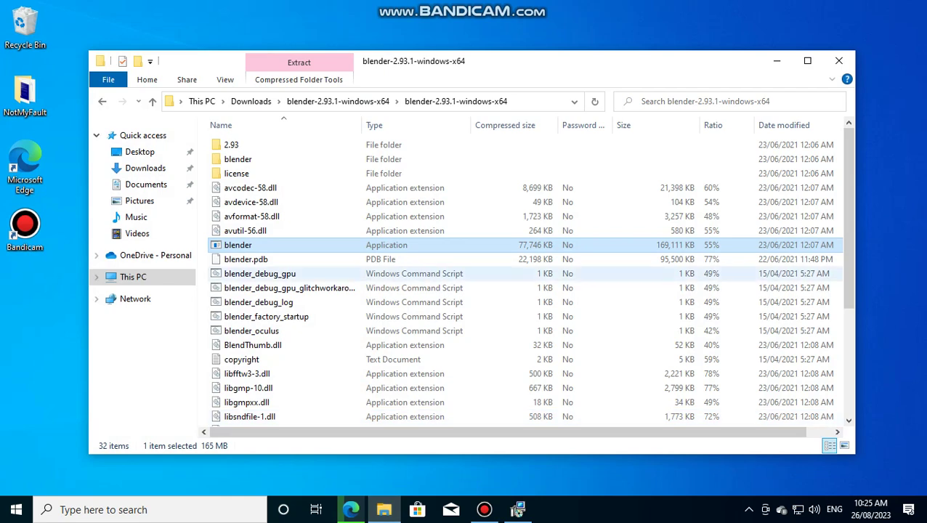
{"action": "left_click_drag", "start_coordinate": [61, 269], "coordinate": [33, 289]}
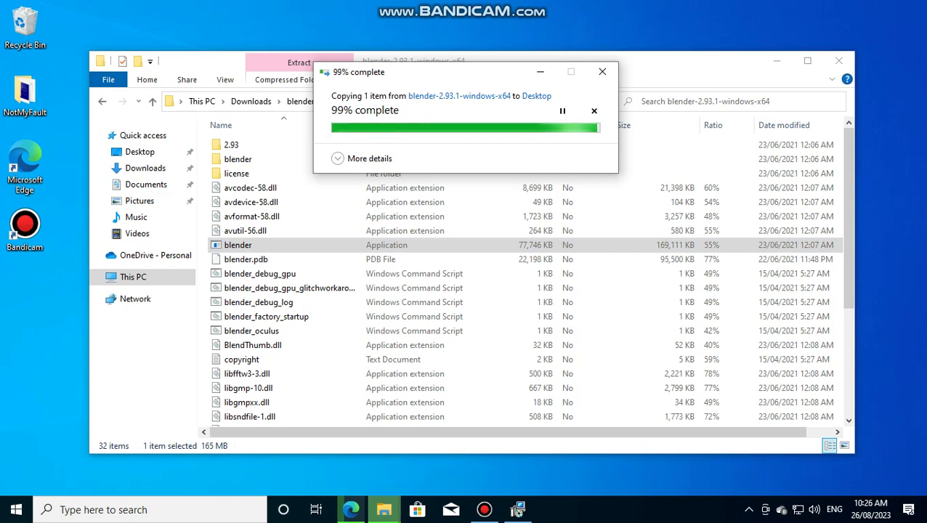
{"action": "left_click", "coordinate": [484, 509]}
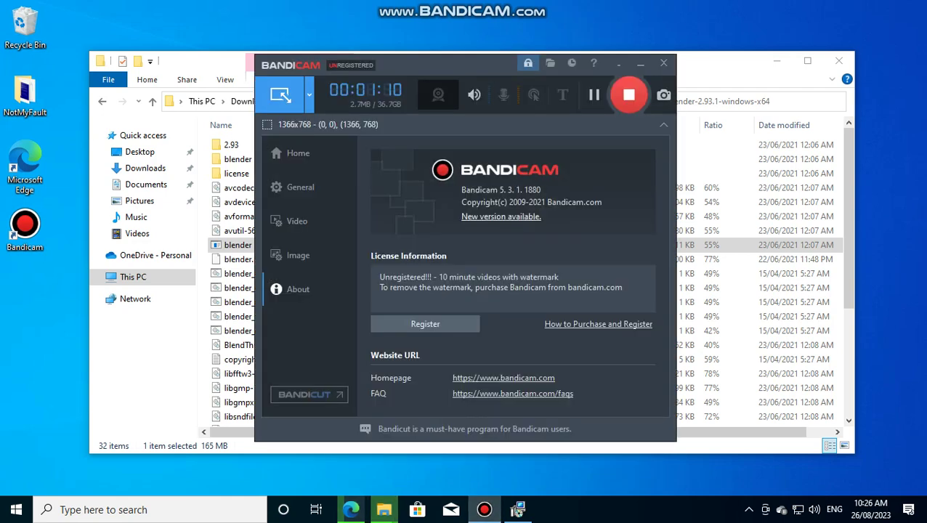
{"action": "left_click", "coordinate": [593, 94]}
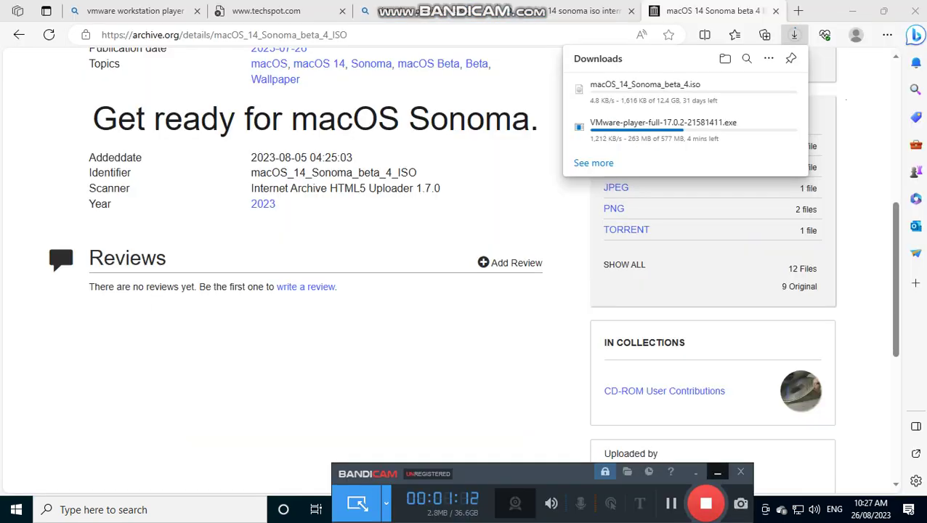
{"action": "left_click", "coordinate": [717, 470]}
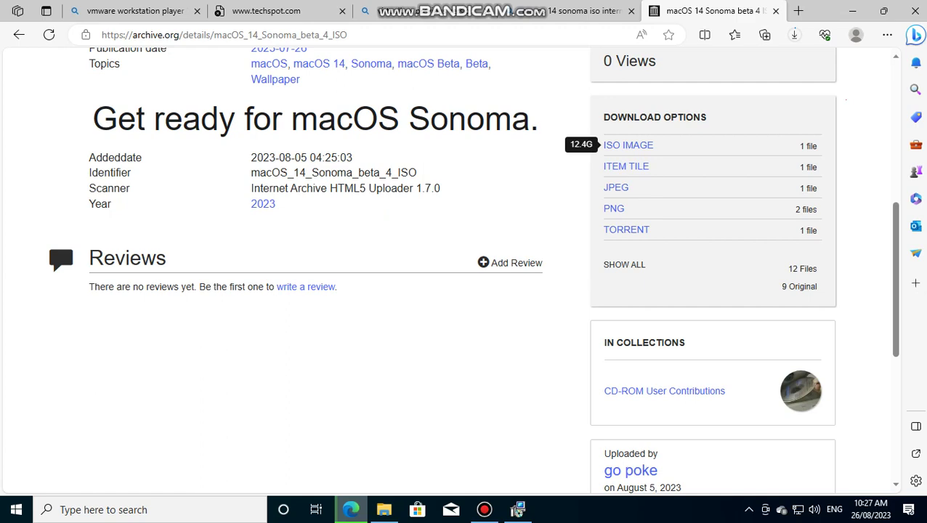
Examine the Internet Archive page for the macOS 14 Sonoma beta 4 ISO, including its preview images, download options and similar items
{"action": "scroll", "coordinate": [465, 268], "scroll_direction": "up", "scroll_amount": 6}
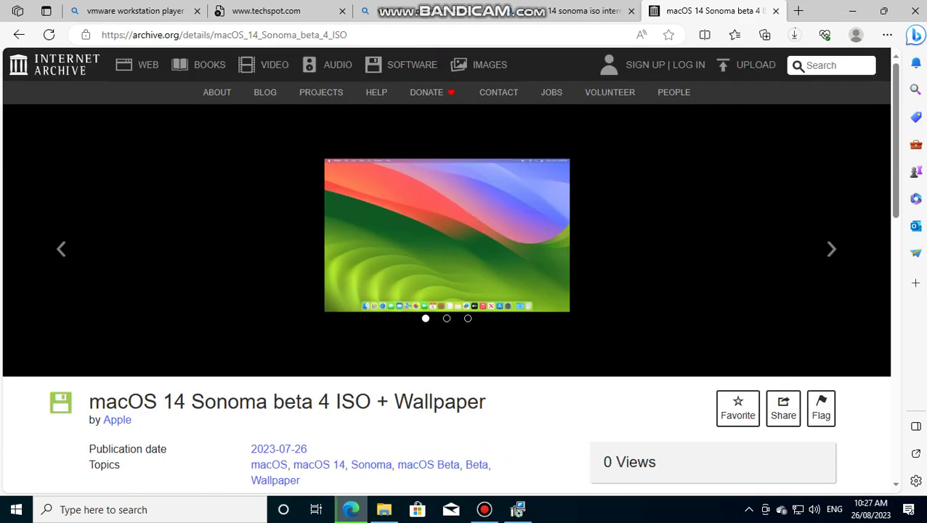
{"action": "left_click", "coordinate": [831, 249]}
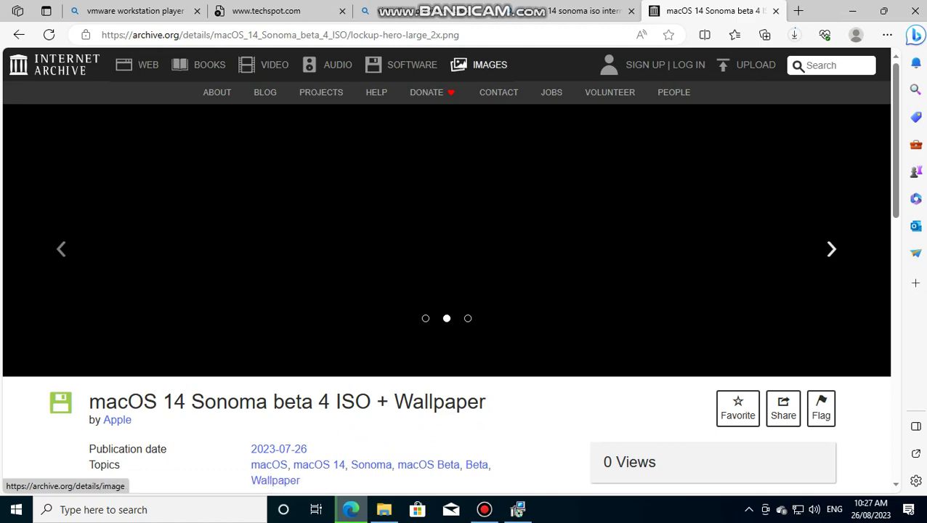
{"action": "scroll", "coordinate": [465, 269], "scroll_direction": "down", "scroll_amount": 10}
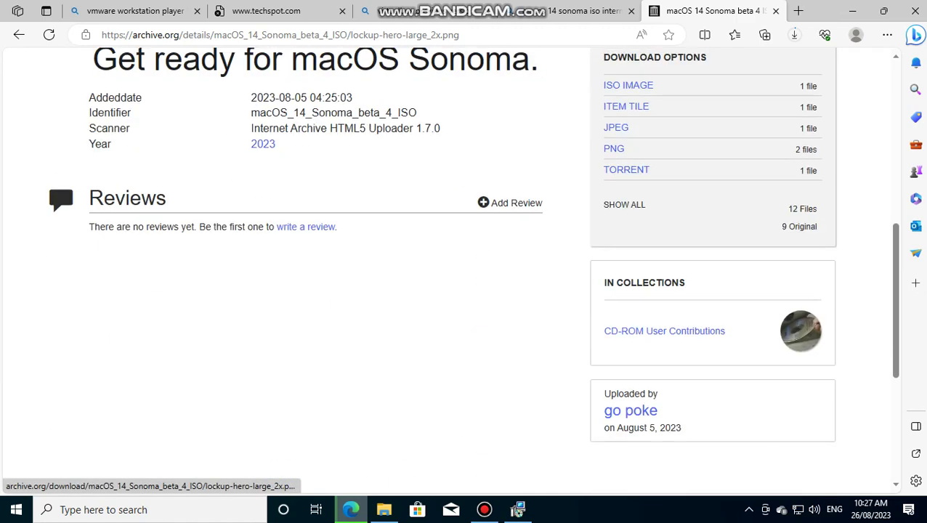
{"action": "scroll", "coordinate": [465, 269], "scroll_direction": "down", "scroll_amount": 4}
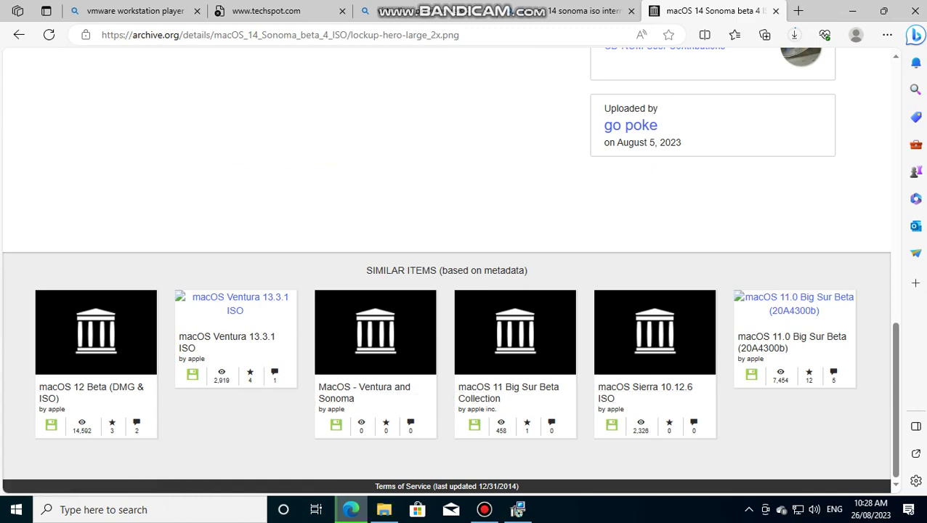
{"action": "scroll", "coordinate": [95, 393], "scroll_direction": "up", "scroll_amount": 1}
{"action": "scroll", "coordinate": [446, 270], "scroll_direction": "up", "scroll_amount": 9}
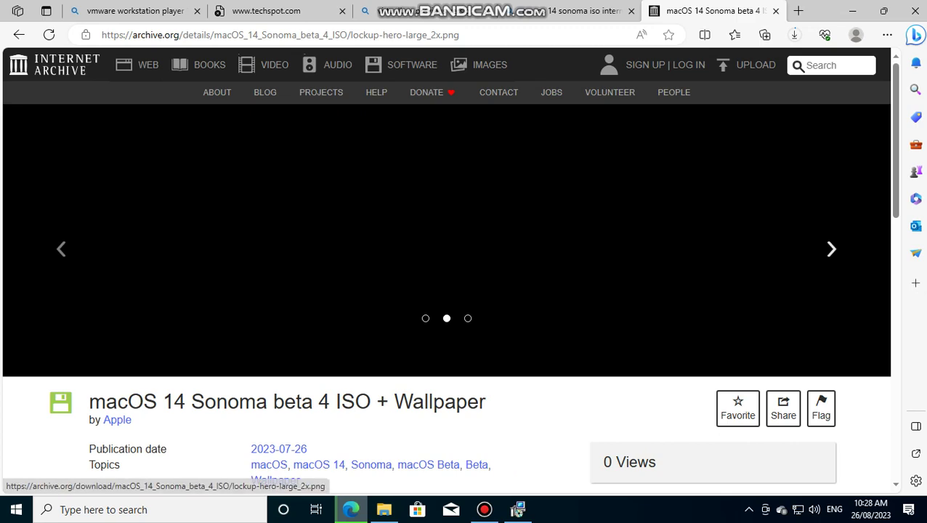
{"action": "left_click", "coordinate": [830, 249]}
{"action": "scroll", "coordinate": [476, 464], "scroll_direction": "down", "scroll_amount": 4}
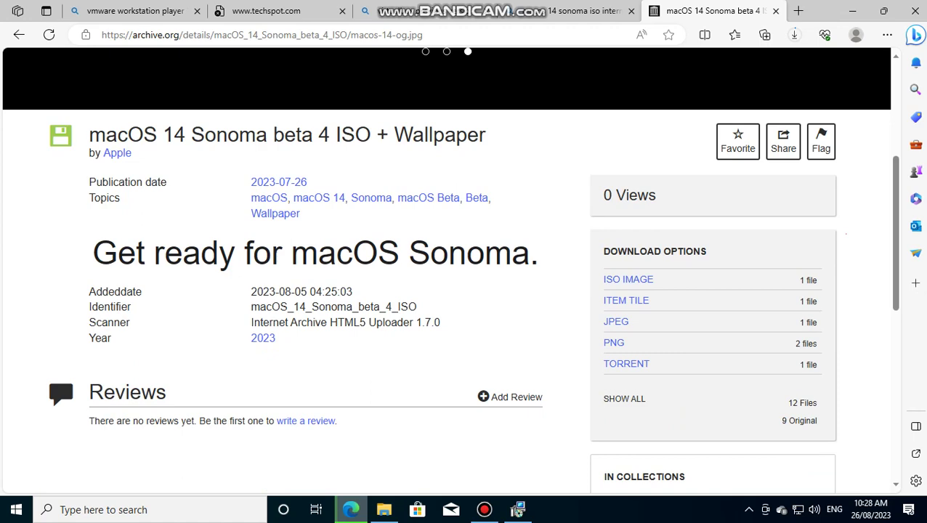
{"action": "scroll", "coordinate": [59, 367], "scroll_direction": "up", "scroll_amount": 4}
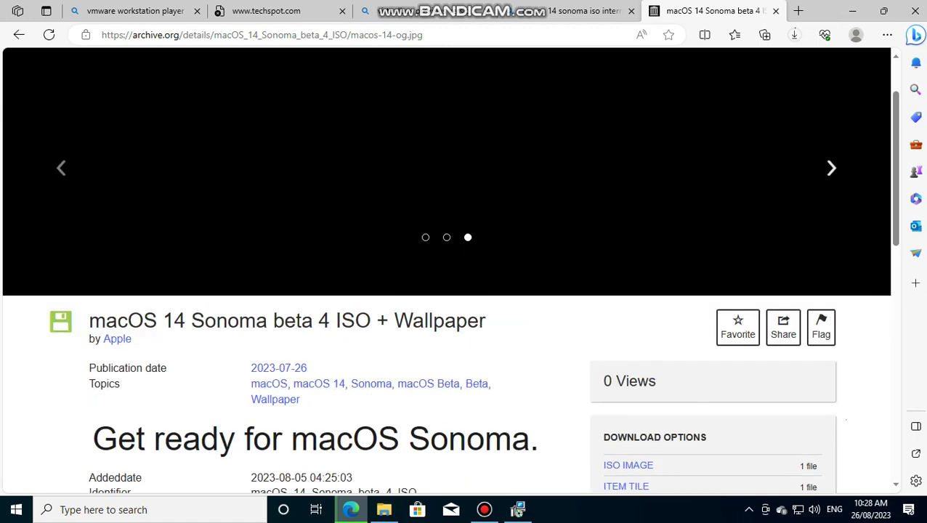
Search the web for "quick look" in a new browser tab and look through the results
{"action": "left_click", "coordinate": [798, 11]}
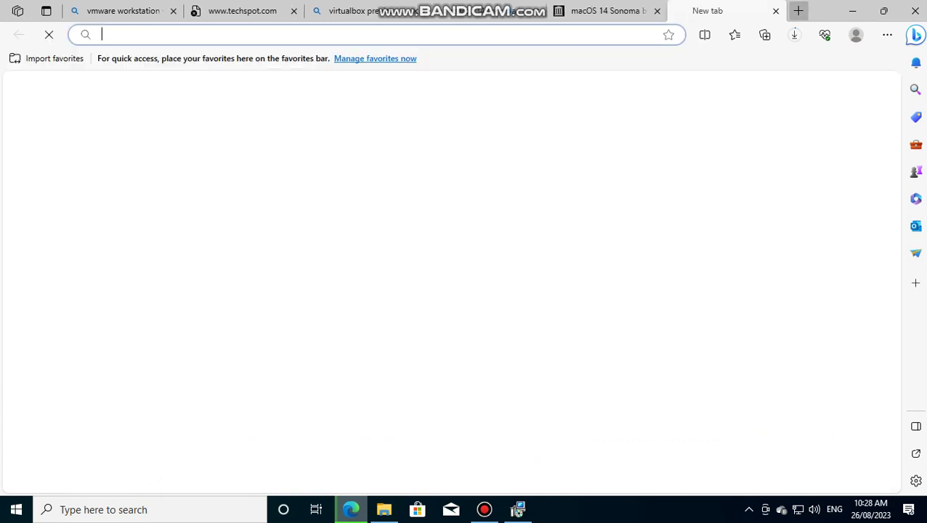
{"action": "left_click", "coordinate": [606, 11]}
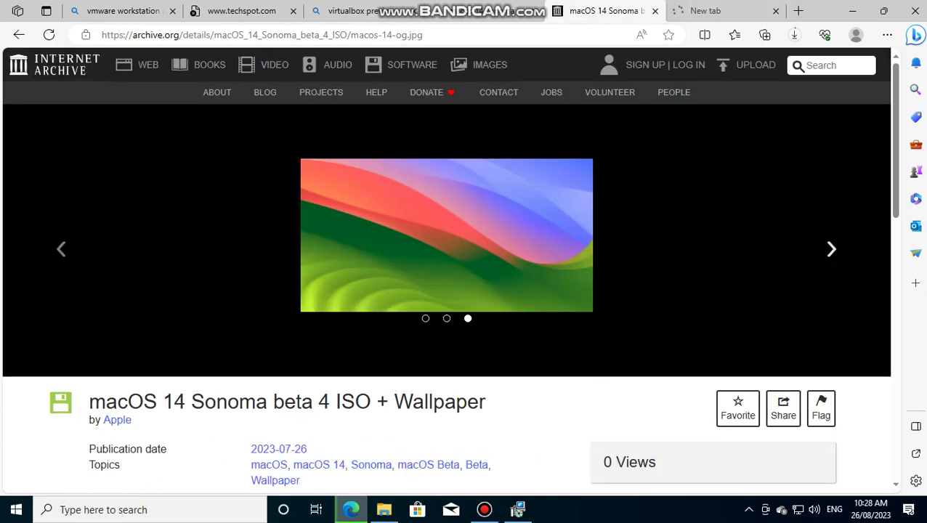
{"action": "key", "text": "ctrl+Tab"}
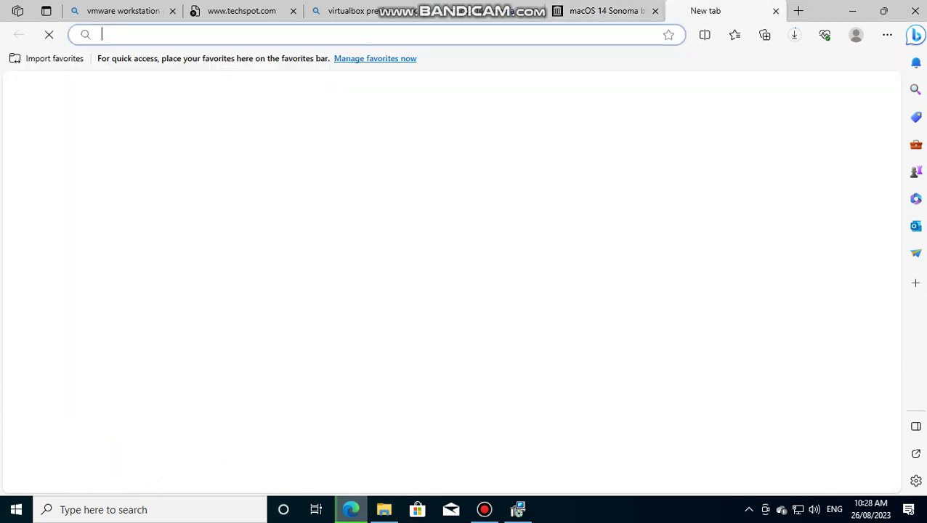
{"action": "left_click", "coordinate": [376, 34]}
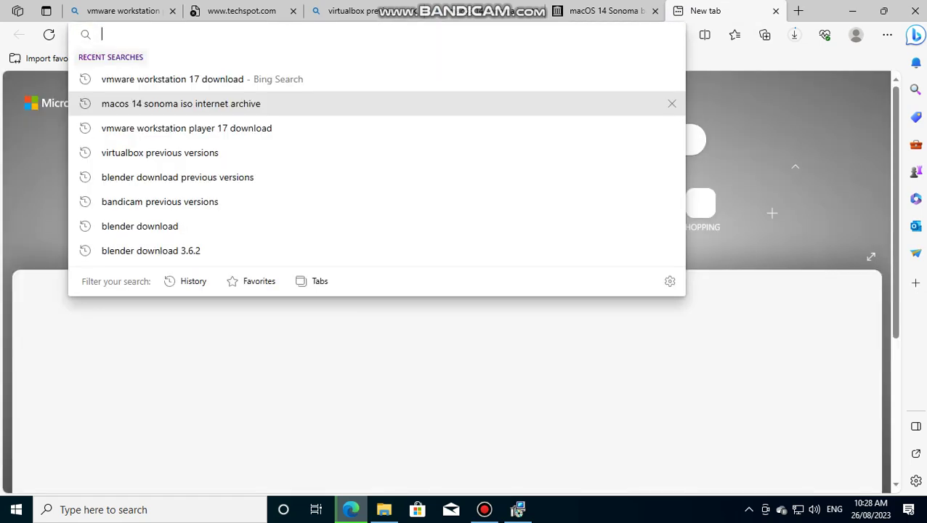
{"action": "type", "text": "qu"}
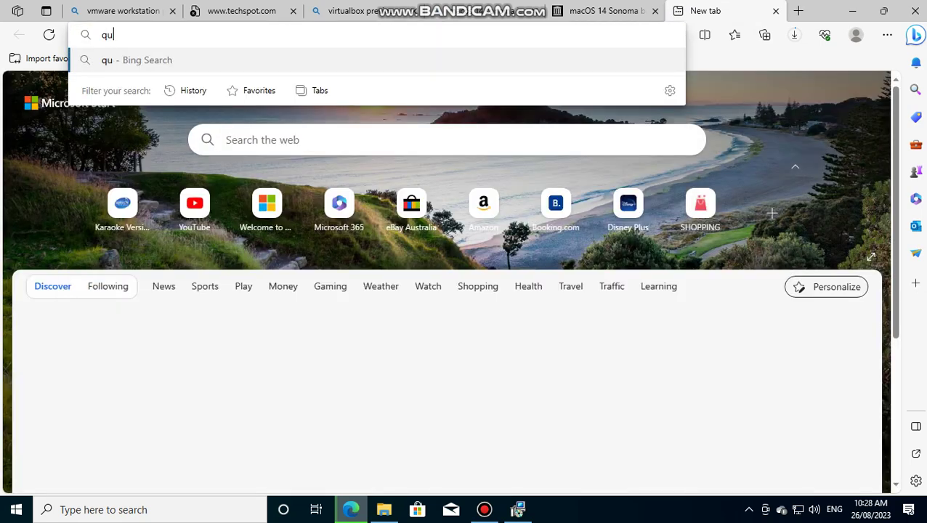
{"action": "type", "text": "ick look"}
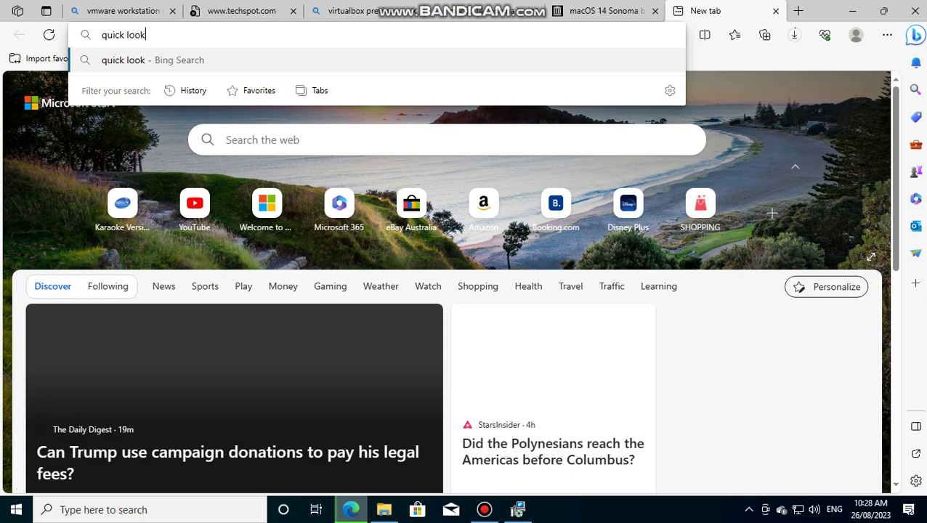
{"action": "key", "text": "Return"}
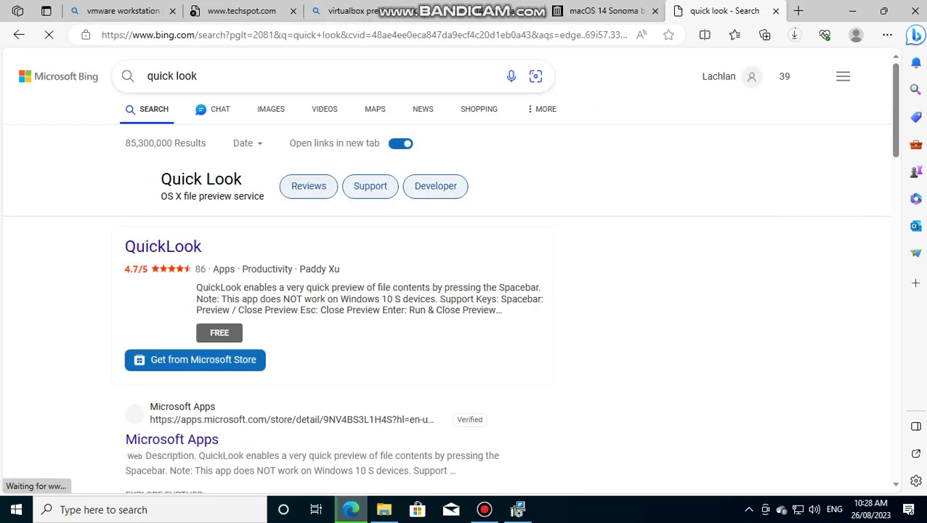
{"action": "scroll", "coordinate": [349, 291], "scroll_direction": "down", "scroll_amount": 3}
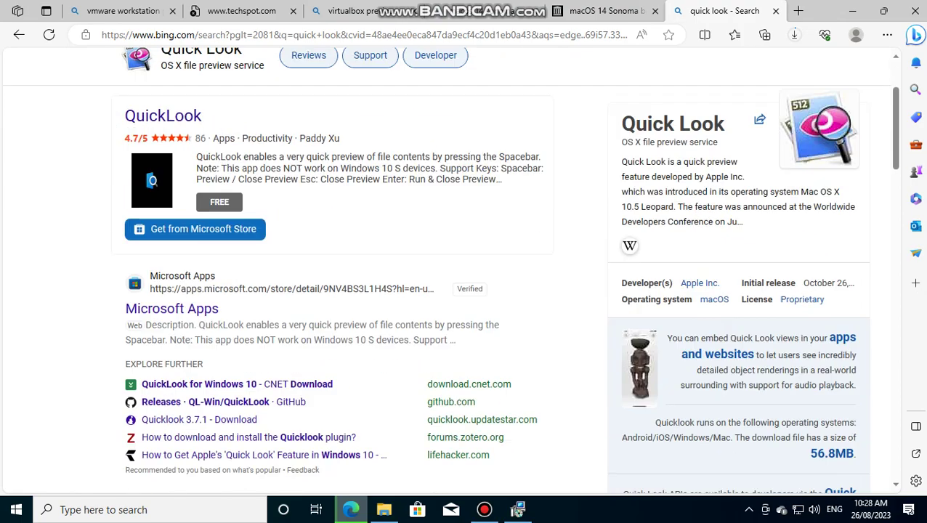
{"action": "scroll", "coordinate": [348, 291], "scroll_direction": "down", "scroll_amount": 1}
{"action": "scroll", "coordinate": [348, 291], "scroll_direction": "down", "scroll_amount": 3}
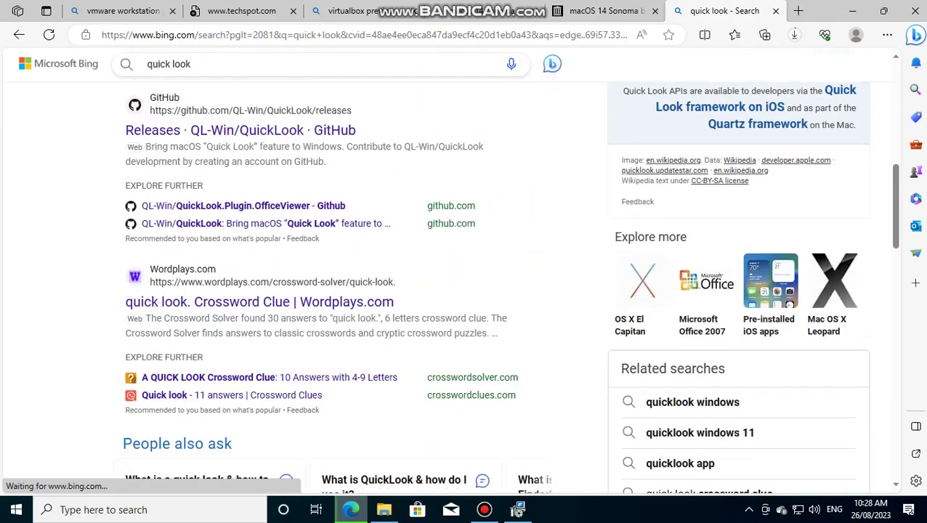
{"action": "scroll", "coordinate": [349, 291], "scroll_direction": "down", "scroll_amount": 8}
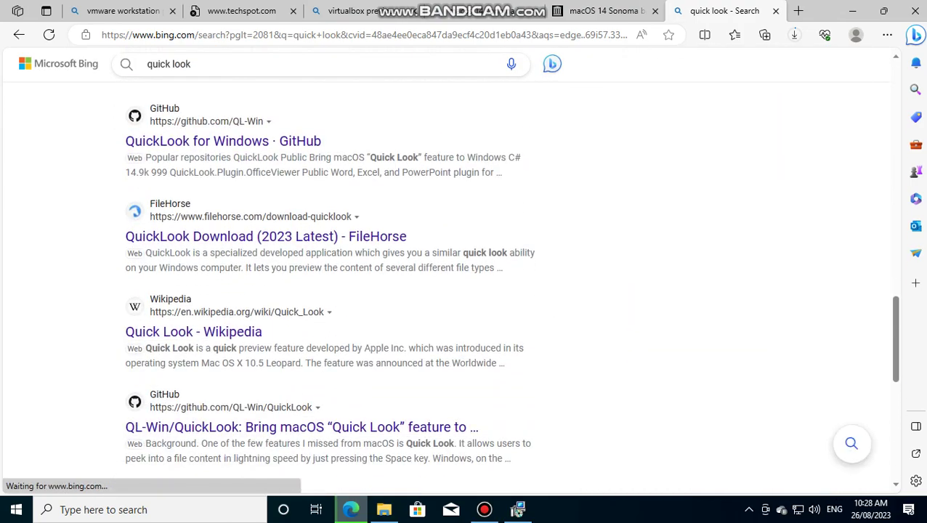
{"action": "scroll", "coordinate": [349, 291], "scroll_direction": "up", "scroll_amount": 4}
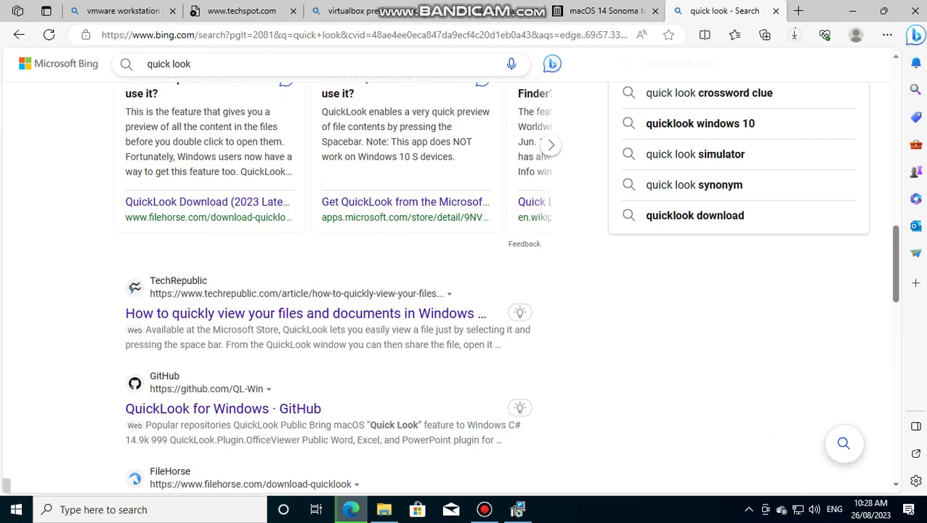
{"action": "scroll", "coordinate": [450, 271], "scroll_direction": "up", "scroll_amount": 5}
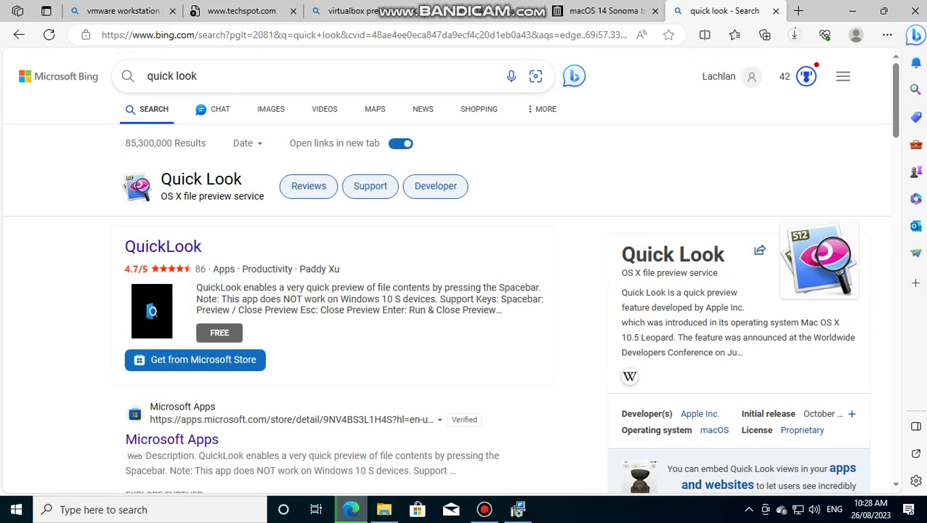
Switch to the VMware Workstation Pro setup wizard, continue past the welcome page and accept the license agreement terms
{"action": "left_click", "coordinate": [518, 510]}
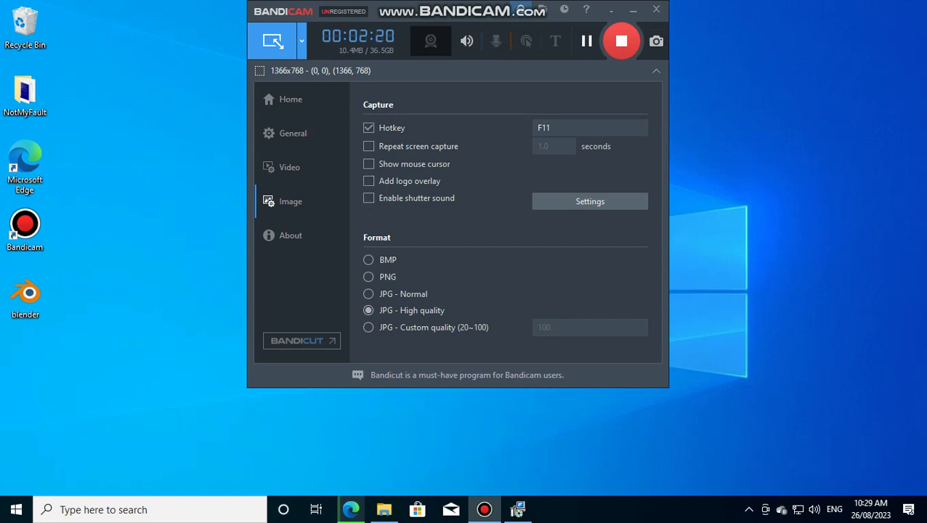
{"action": "left_click", "coordinate": [633, 10]}
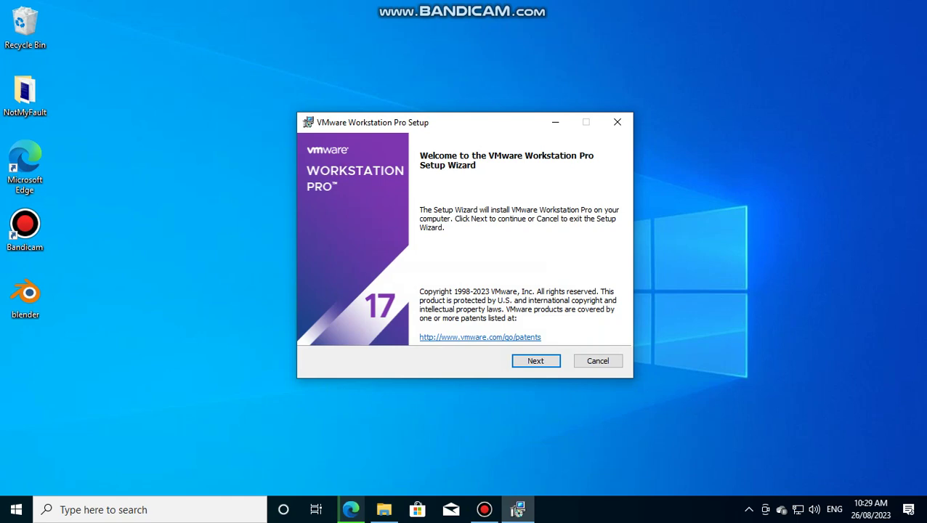
{"action": "left_click", "coordinate": [535, 360]}
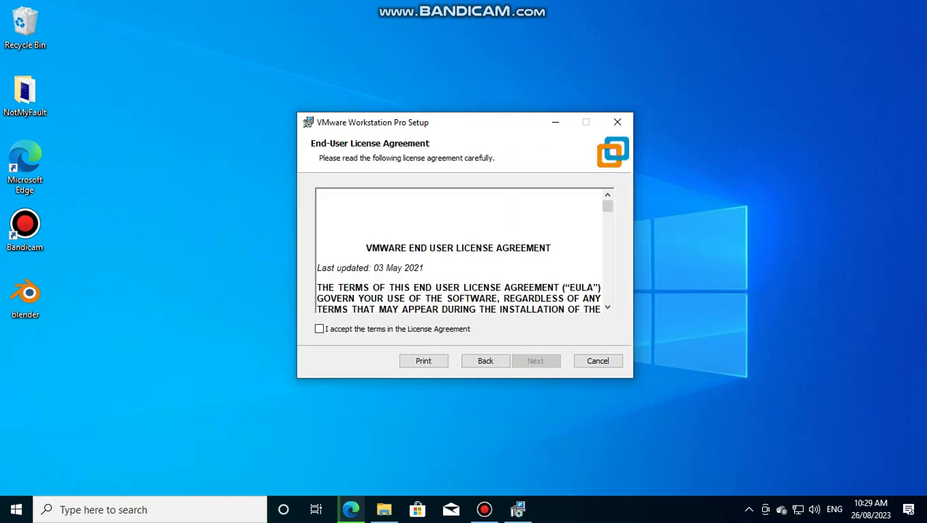
{"action": "left_click", "coordinate": [319, 328]}
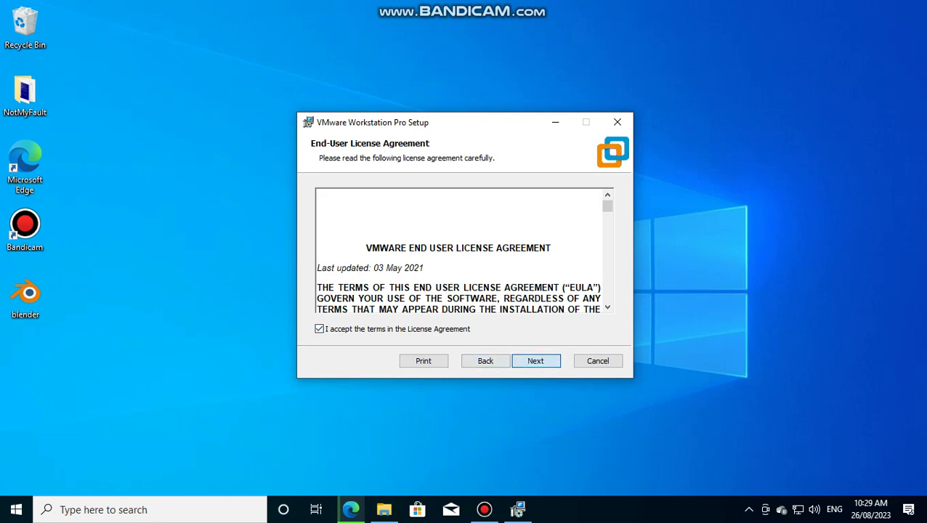
Continue through the VMware Workstation Pro setup with the default install location, user experience and shortcut options, and start the installation
{"action": "left_click", "coordinate": [536, 360]}
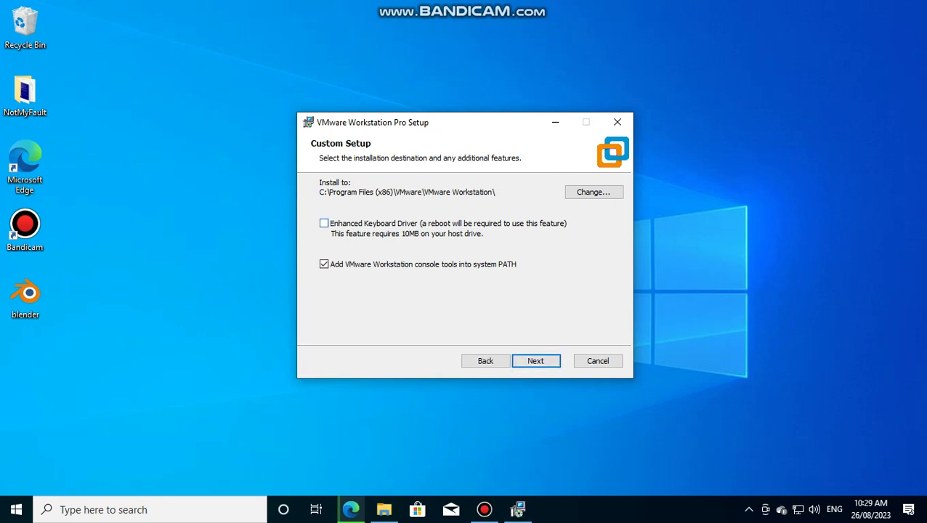
{"action": "left_click", "coordinate": [535, 360]}
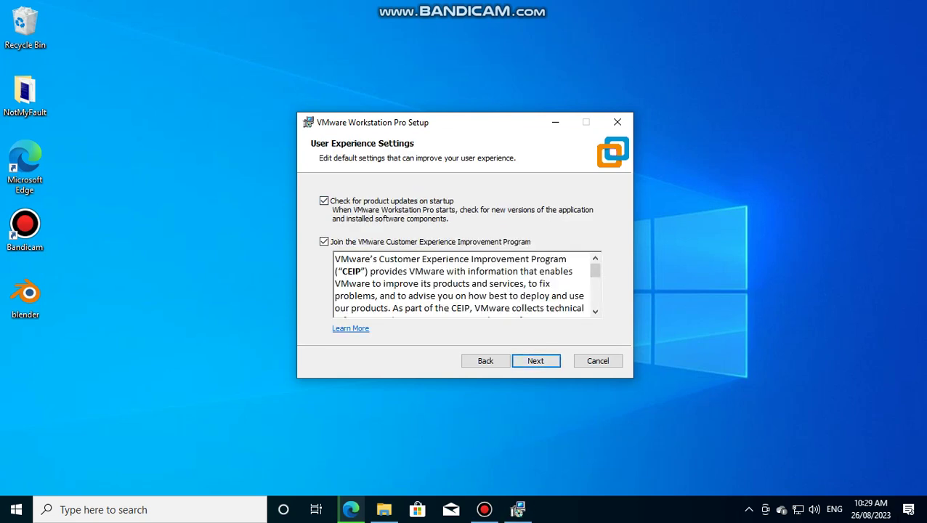
{"action": "key", "text": "Return"}
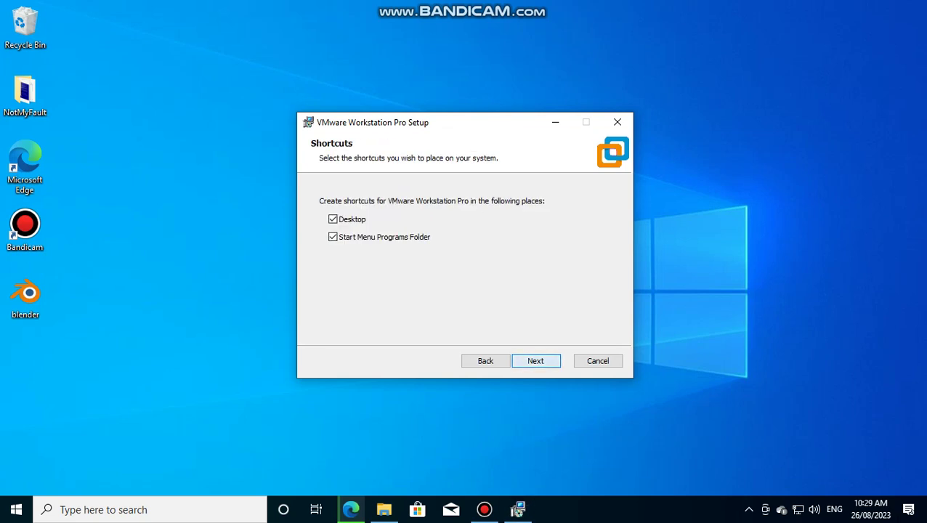
{"action": "key", "text": "Return"}
{"action": "key", "text": "Return"}
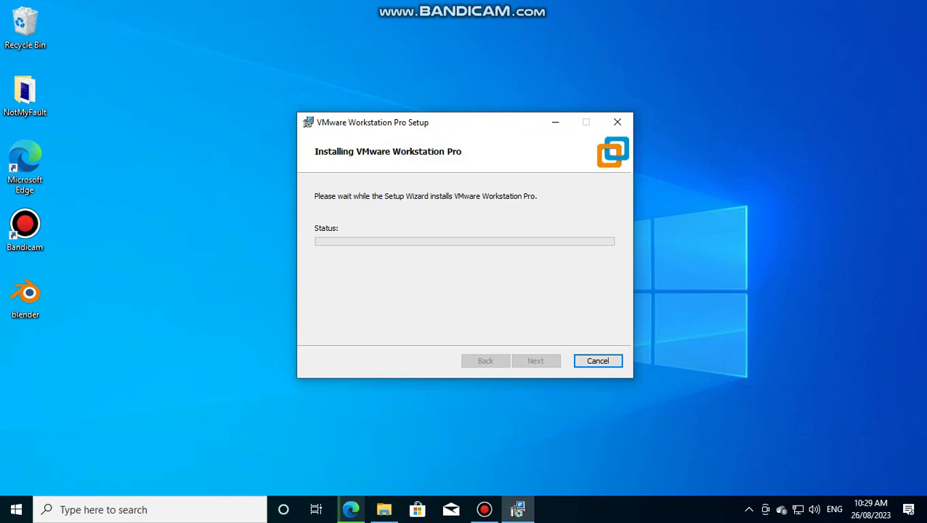
{"action": "left_click", "coordinate": [484, 509]}
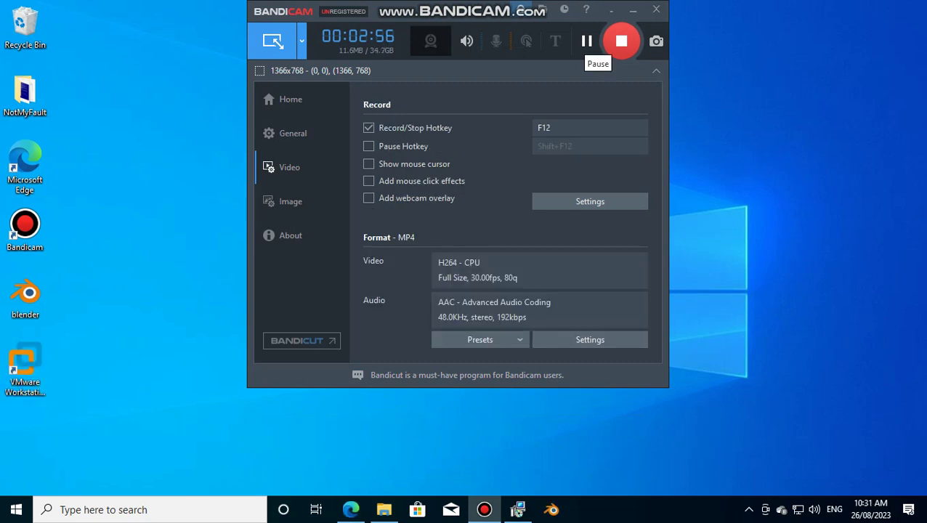
{"action": "left_click", "coordinate": [632, 10]}
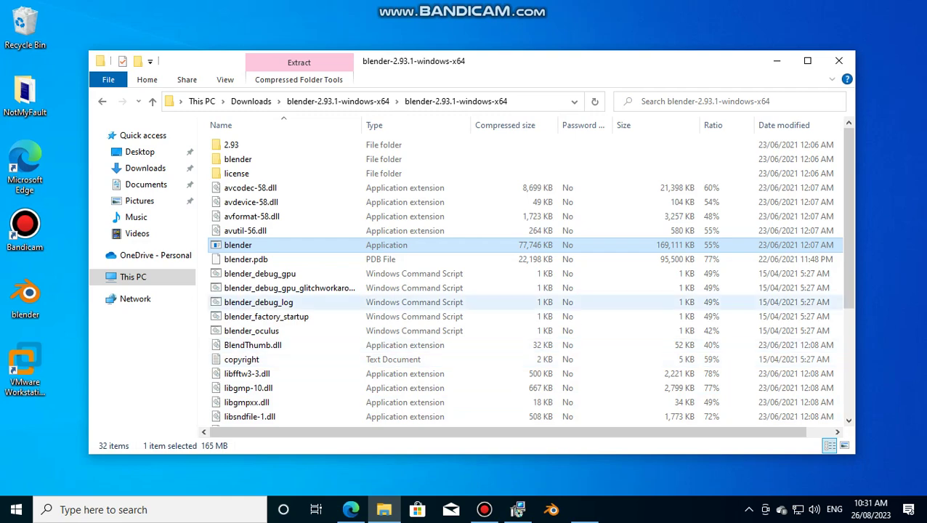
Run the blender_debug_gpu script from the blender-2.93.1-windows-x64 archive folder and continue past its console prompt
{"action": "scroll", "coordinate": [290, 273], "scroll_direction": "down", "scroll_amount": 1}
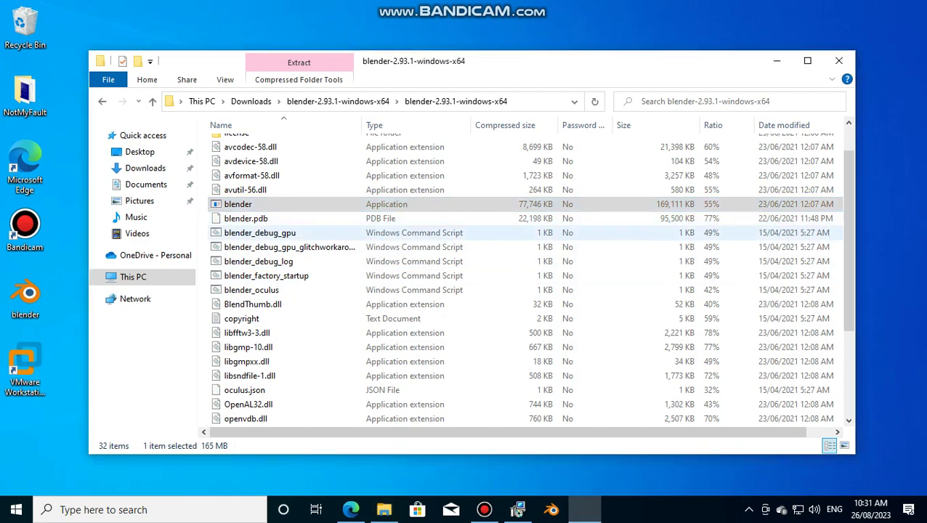
{"action": "double_click", "coordinate": [259, 233]}
{"action": "double_click", "coordinate": [259, 232]}
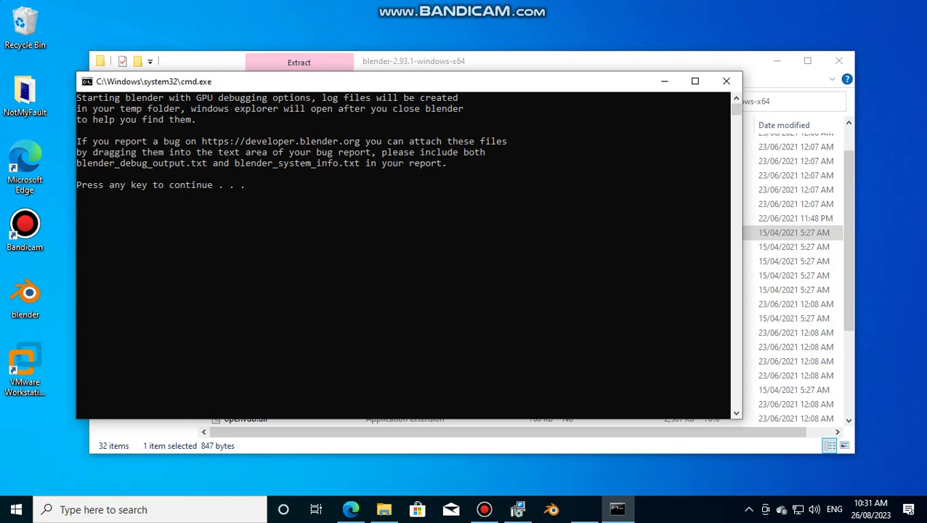
{"action": "key", "text": "Return"}
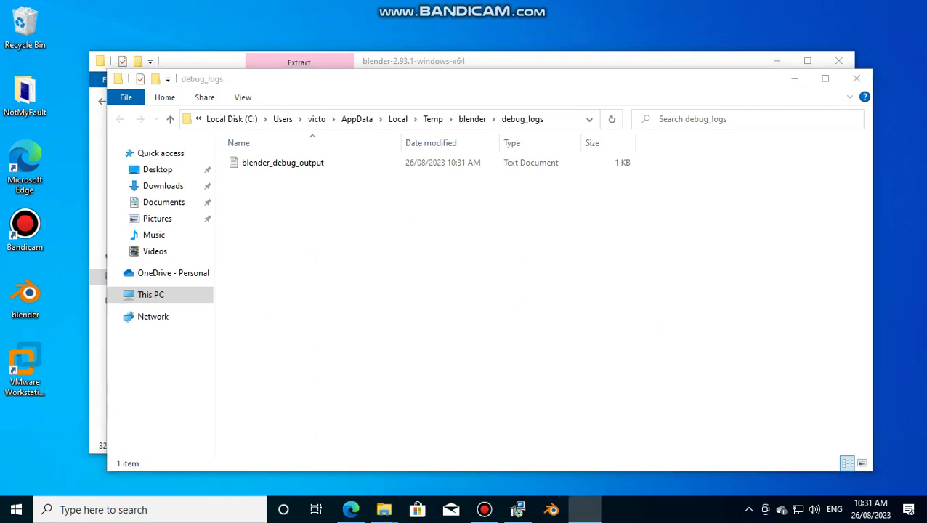
{"action": "left_click", "coordinate": [484, 509]}
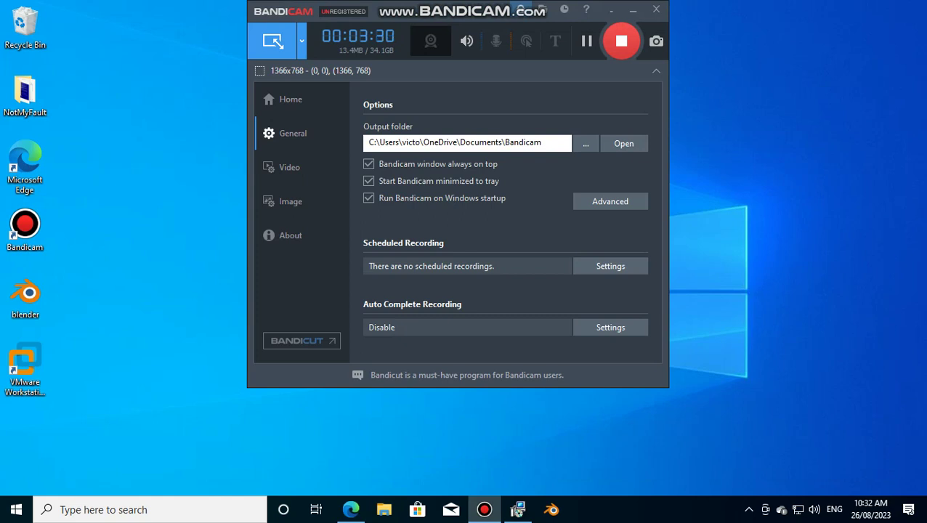
{"action": "left_click", "coordinate": [633, 10]}
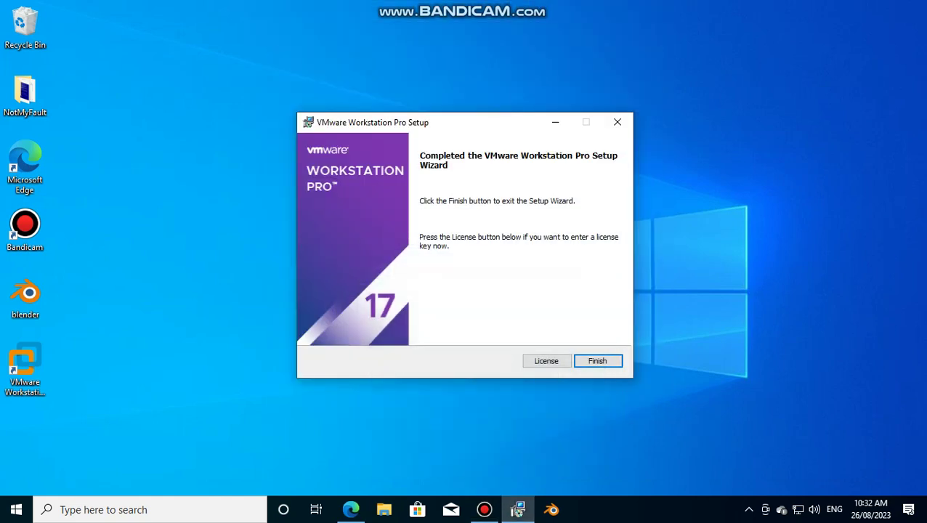
Finish the VMware Workstation Pro setup without restarting the system, and launch VMware Workstation from the desktop
{"action": "key", "text": "Return"}
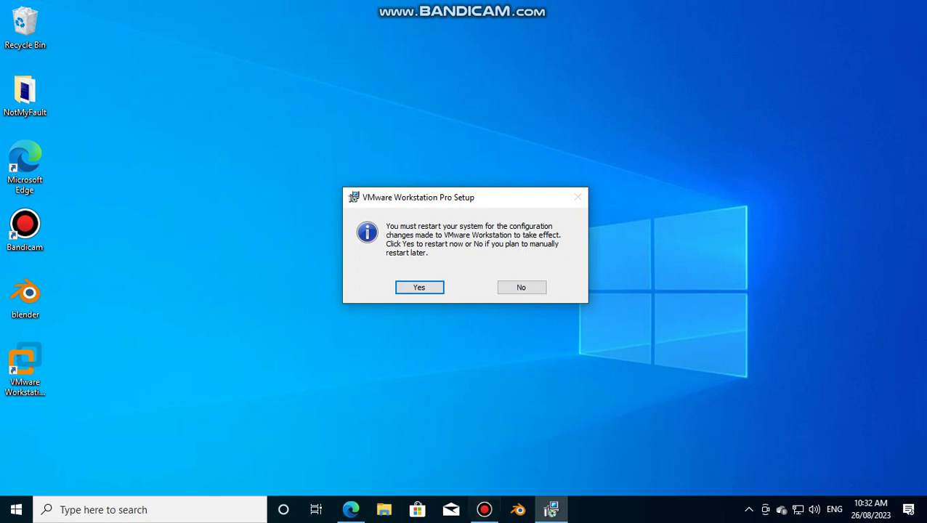
{"action": "left_click", "coordinate": [521, 287]}
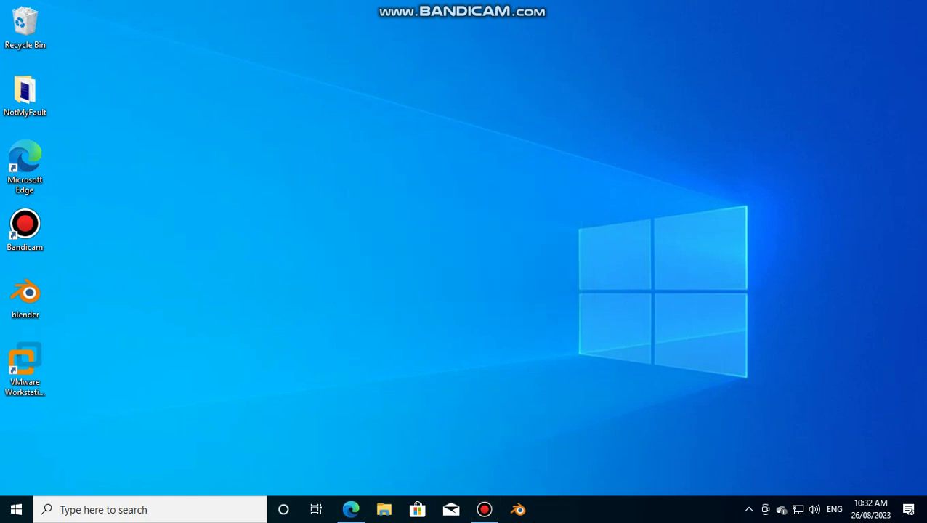
{"action": "left_click", "coordinate": [25, 369]}
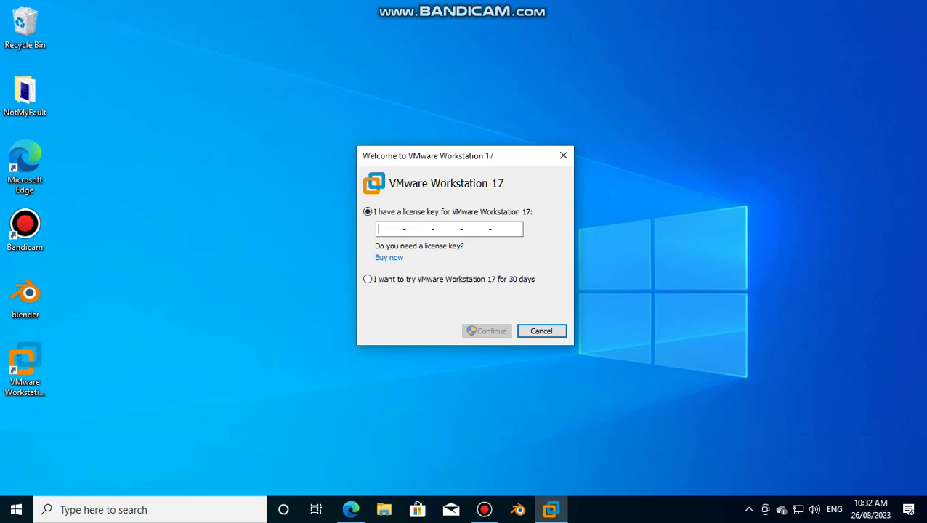
Permanently delete blender-3.6.2-windows-x64 and NotMyFault from the Recycle Bin and close its window
{"action": "left_click", "coordinate": [25, 27]}
{"action": "left_click", "coordinate": [24, 28]}
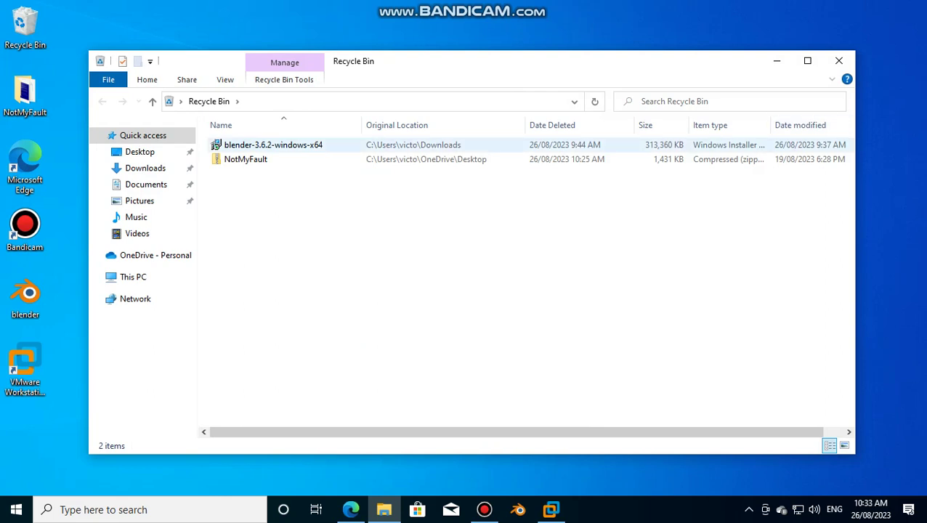
{"action": "left_click_drag", "start_coordinate": [739, 188], "coordinate": [662, 145]}
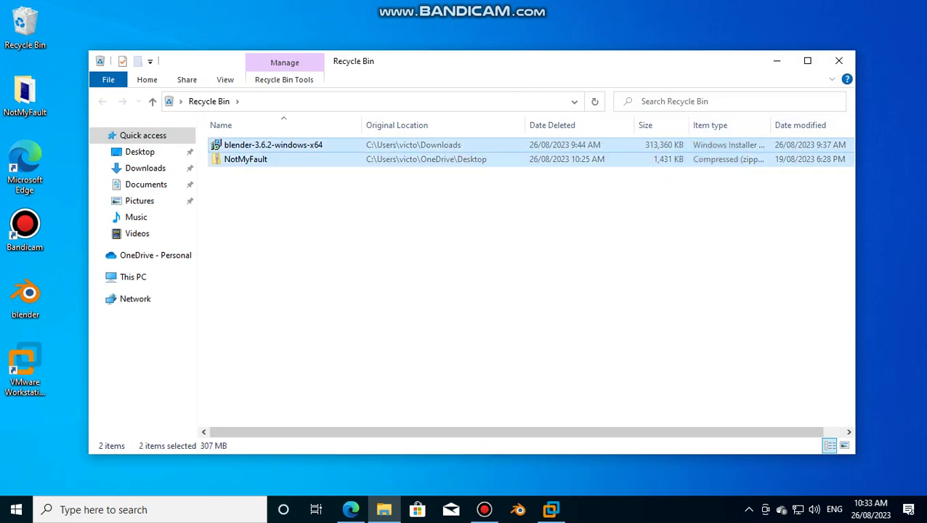
{"action": "right_click", "coordinate": [702, 146]}
{"action": "left_click", "coordinate": [730, 195]}
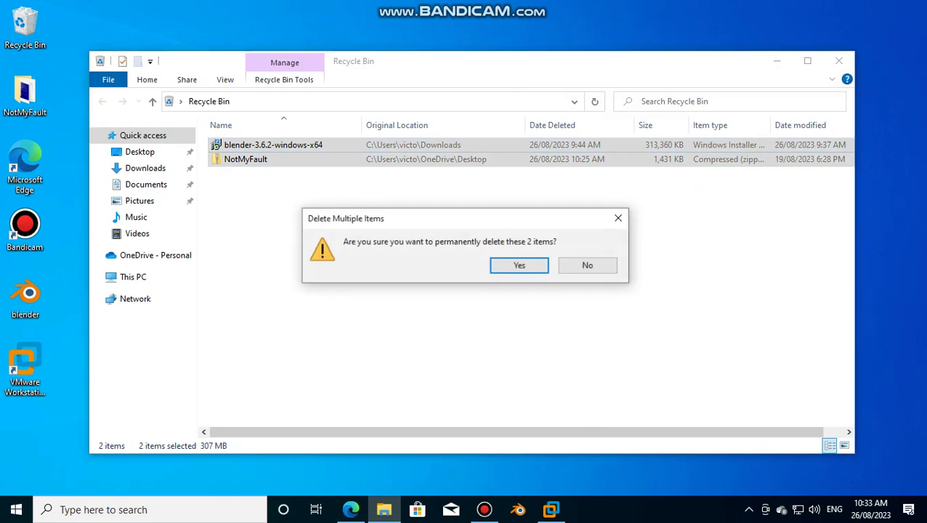
{"action": "key", "text": "Return"}
{"action": "left_click", "coordinate": [838, 60]}
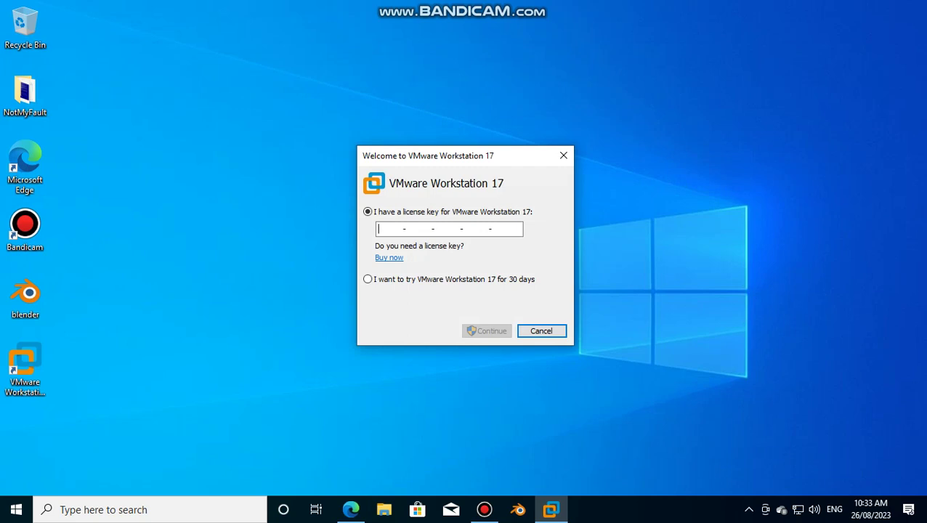
Switch to Microsoft Edge and resume the interrupted download of VMware-player-full-17.0.2-21581411.exe
{"action": "left_click", "coordinate": [351, 509]}
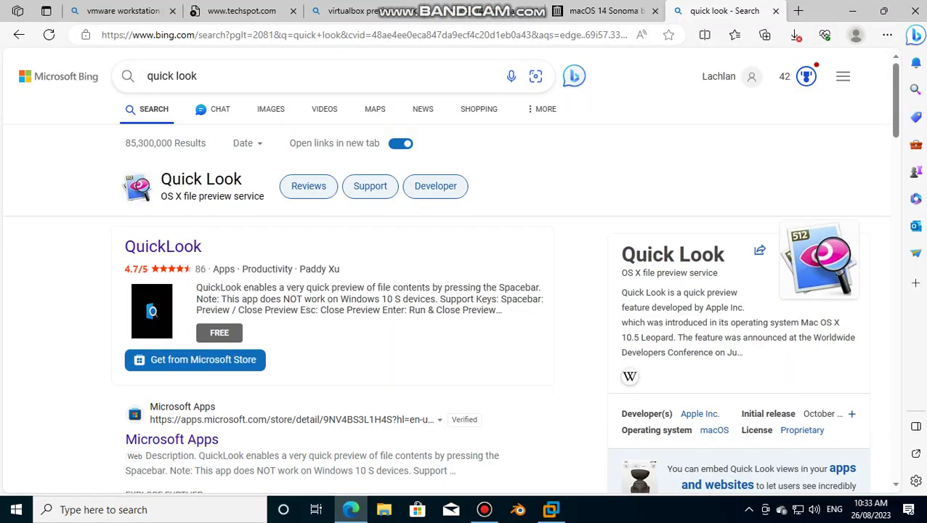
{"action": "left_click", "coordinate": [795, 35]}
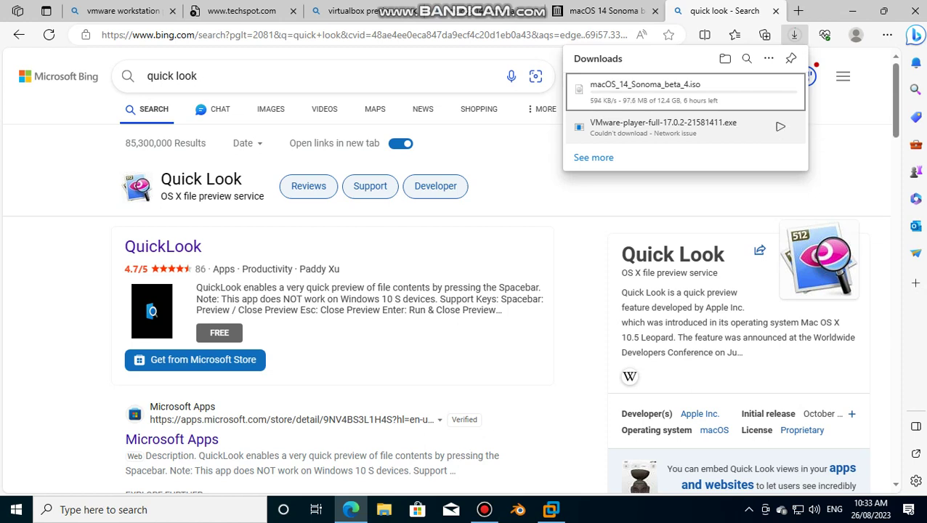
{"action": "left_click", "coordinate": [780, 126]}
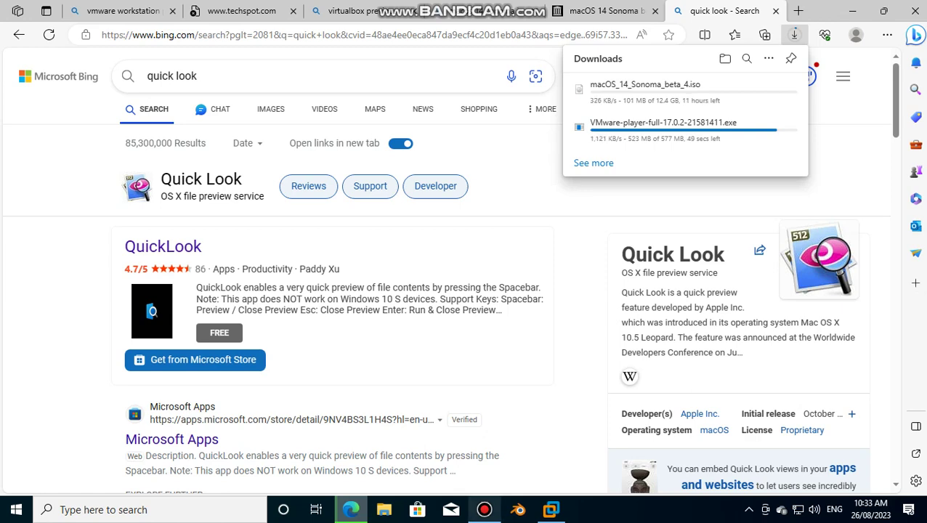
{"action": "left_click", "coordinate": [484, 509]}
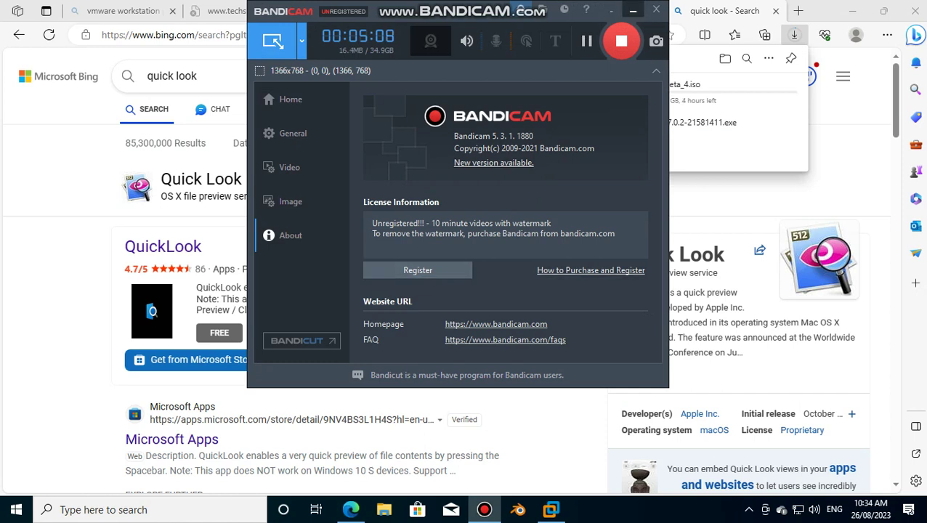
{"action": "left_click", "coordinate": [632, 10]}
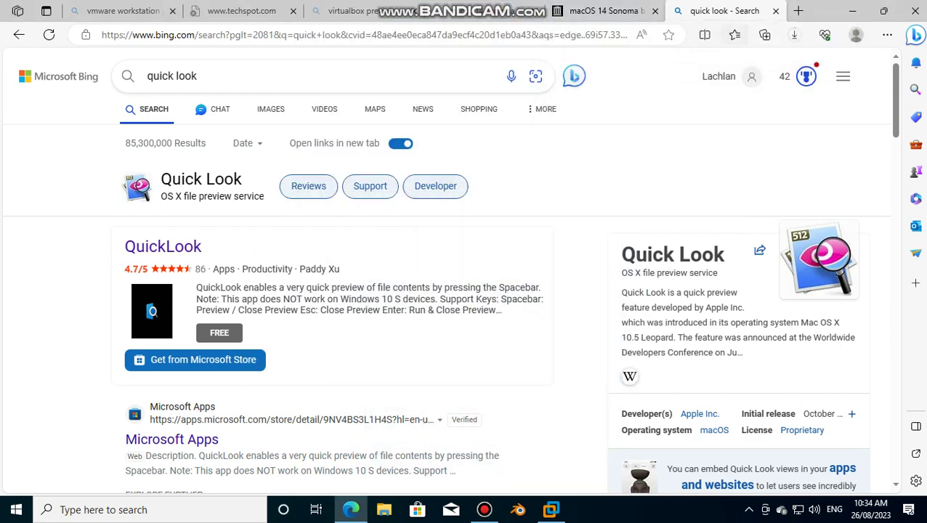
Launch the downloaded VMware-player-full-17.0.2-21581411.exe installer from the browser's download list
{"action": "left_click", "coordinate": [794, 34]}
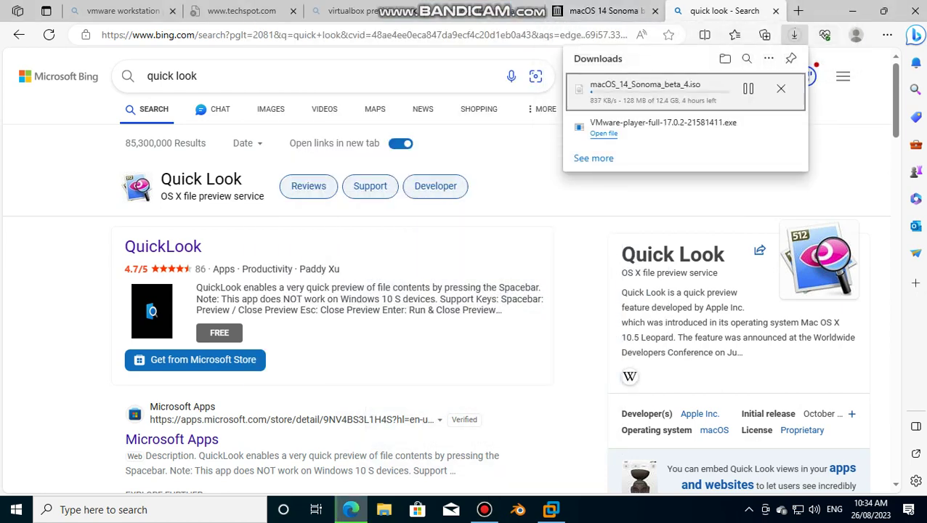
{"action": "left_click", "coordinate": [603, 133]}
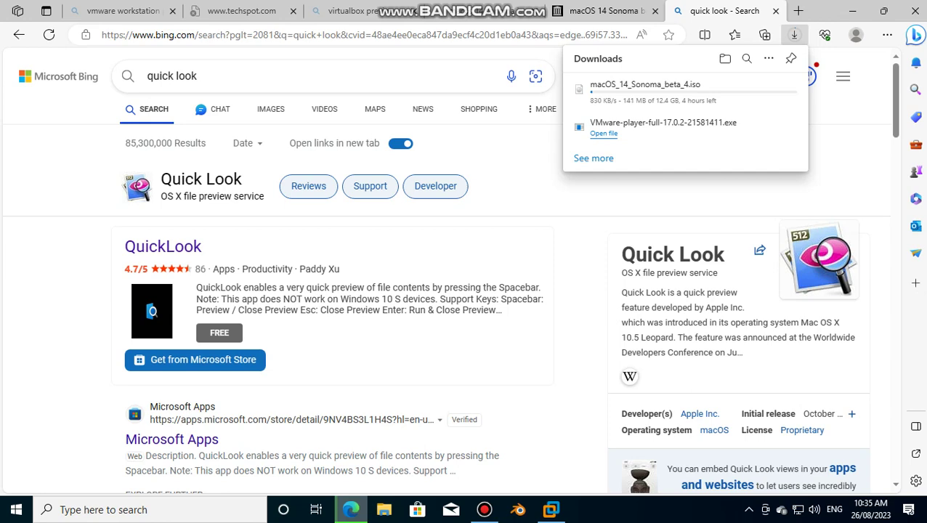
Switch to Bandicam, enable mouse click effects in the video recording settings, and minimize its window
{"action": "left_click", "coordinate": [484, 510]}
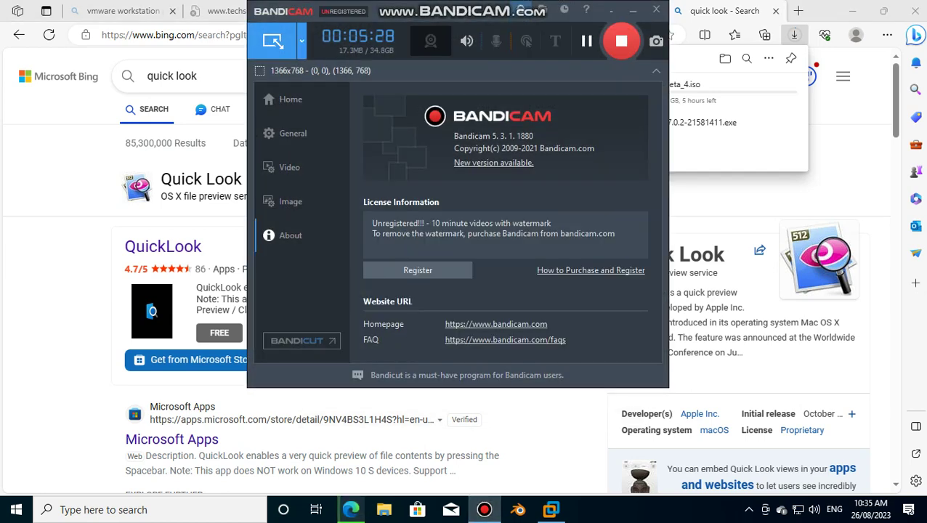
{"action": "left_click", "coordinate": [289, 167]}
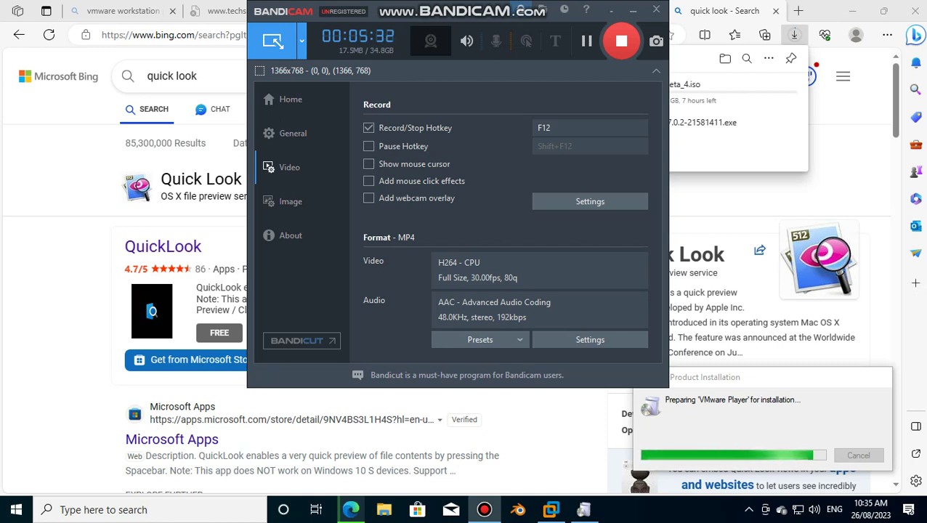
{"action": "left_click", "coordinate": [368, 181]}
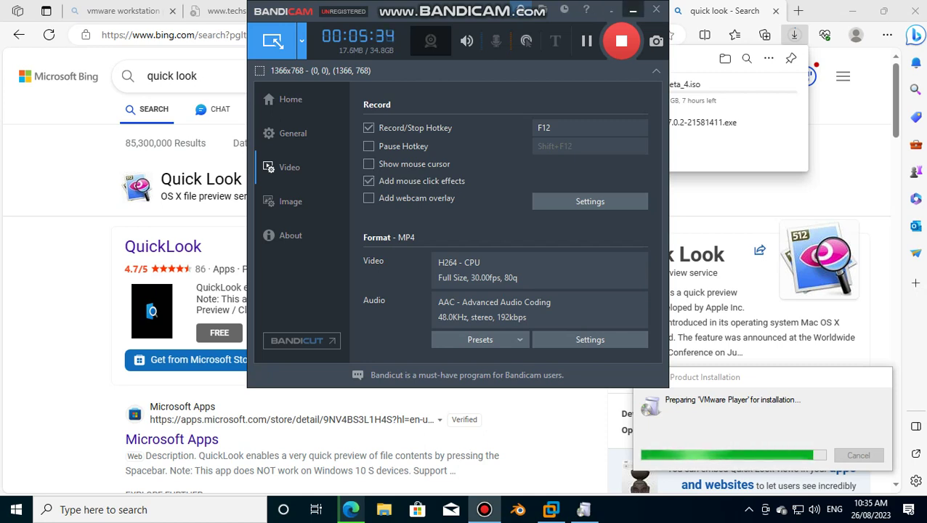
{"action": "left_click", "coordinate": [633, 10]}
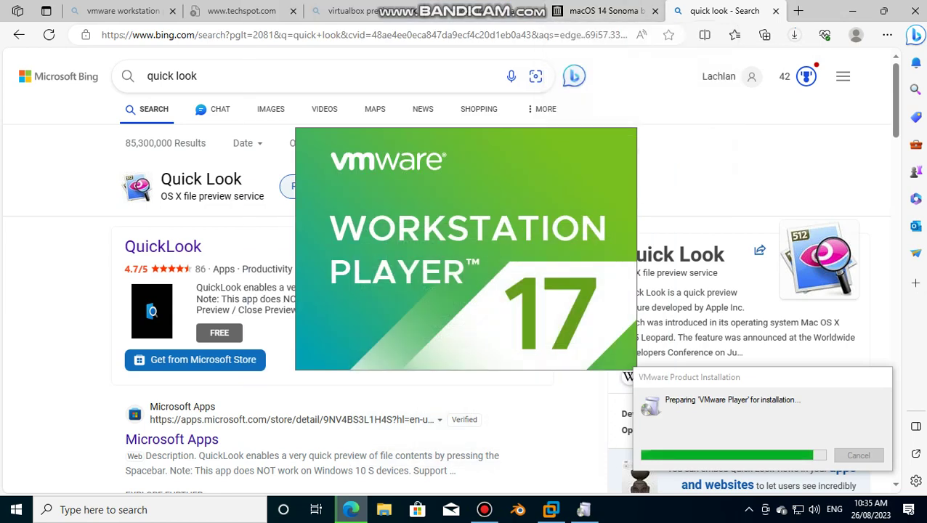